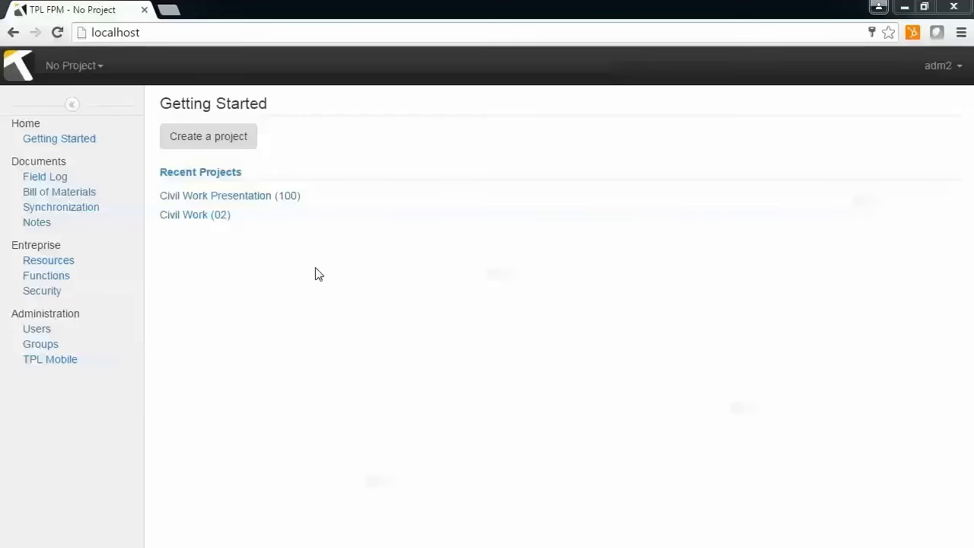
Open the Civil Work Presentation (100) project and review its overview, project definition and periods
{"action": "left_click", "coordinate": [233, 203]}
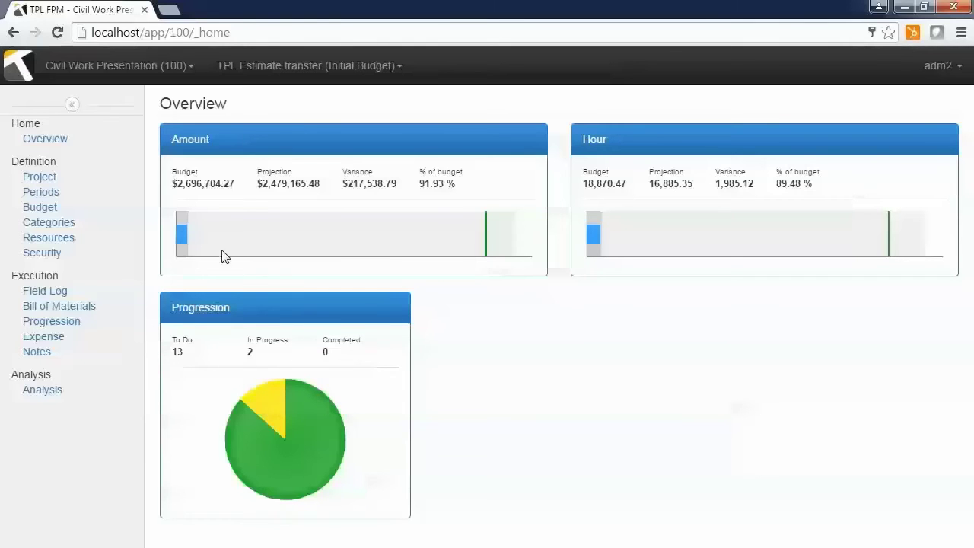
{"action": "left_click", "coordinate": [47, 182]}
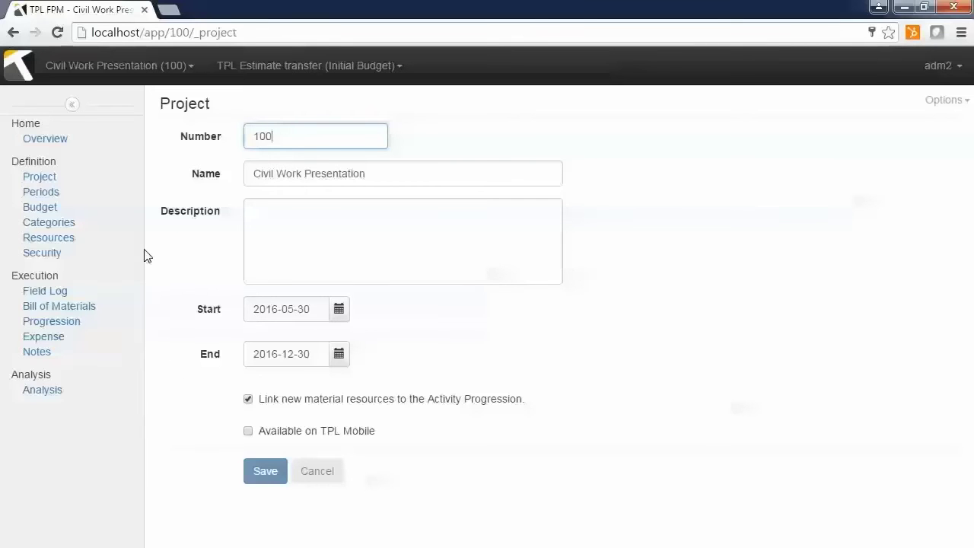
{"action": "left_click", "coordinate": [51, 198]}
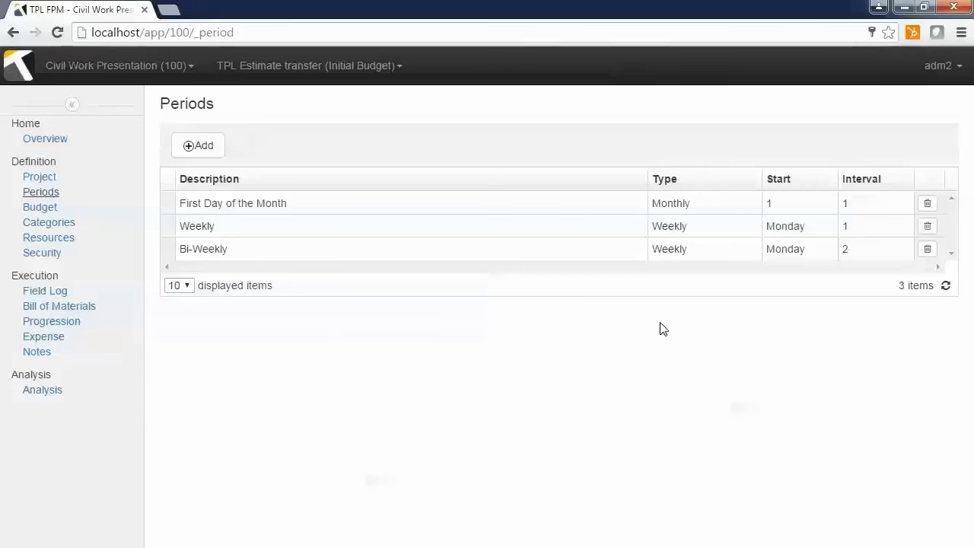
Open the Initial Budget and review its activities and the resource breakdown of activity 2030 Trench and Backfill
{"action": "left_click", "coordinate": [40, 207]}
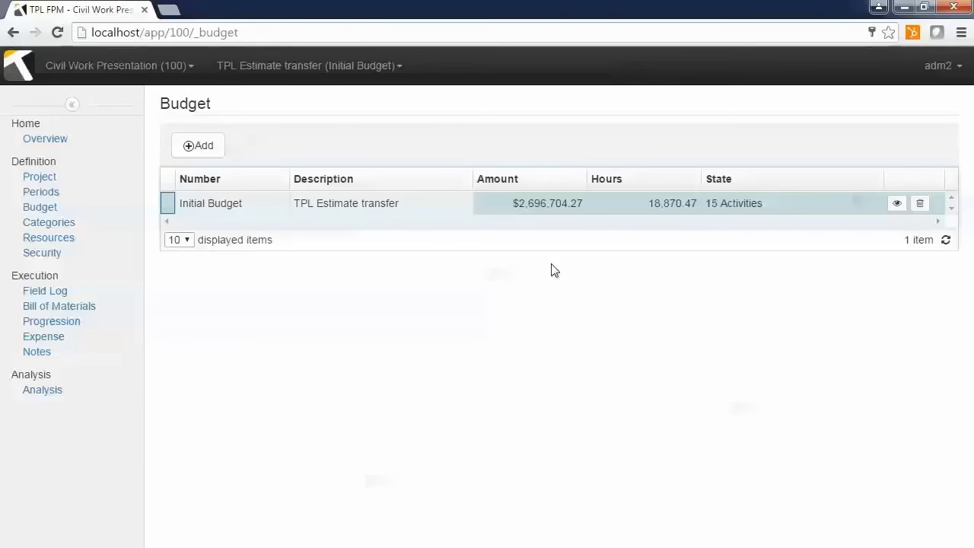
{"action": "left_click", "coordinate": [898, 204]}
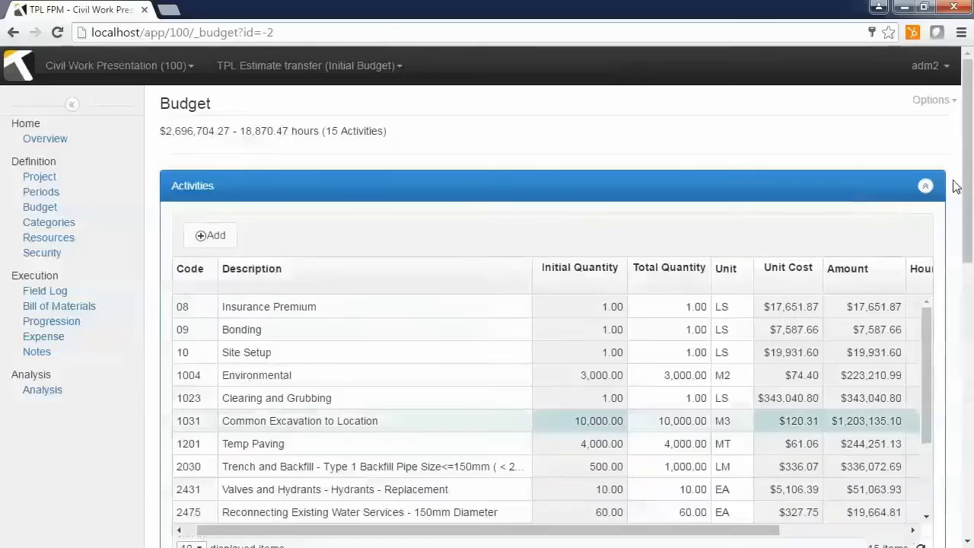
{"action": "scroll", "coordinate": [969, 191], "scroll_direction": "down", "scroll_amount": 1}
{"action": "scroll", "coordinate": [969, 191], "scroll_direction": "down", "scroll_amount": 1}
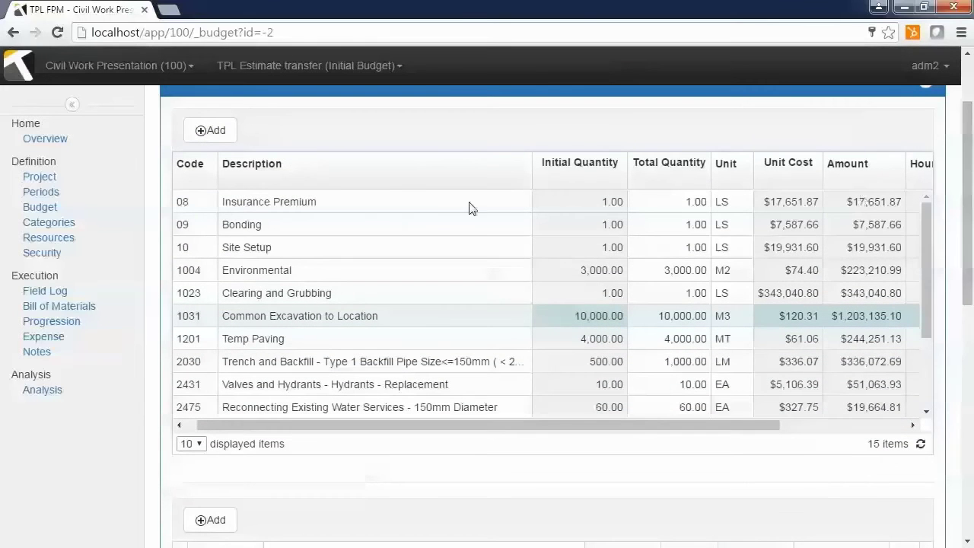
{"action": "left_click", "coordinate": [368, 247]}
{"action": "left_click", "coordinate": [308, 316]}
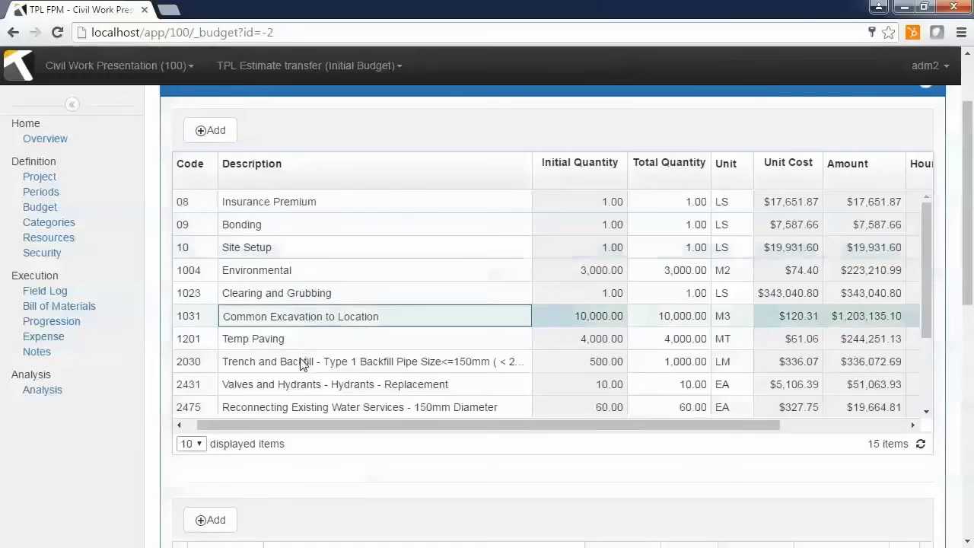
{"action": "left_click", "coordinate": [305, 362]}
{"action": "scroll", "coordinate": [953, 372], "scroll_direction": "down", "scroll_amount": 4}
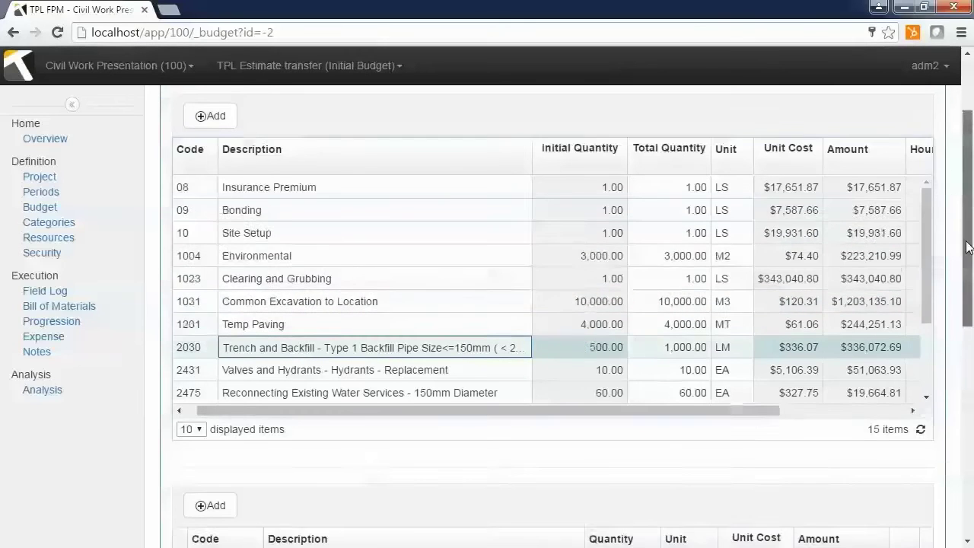
{"action": "scroll", "coordinate": [950, 372], "scroll_direction": "down", "scroll_amount": 1}
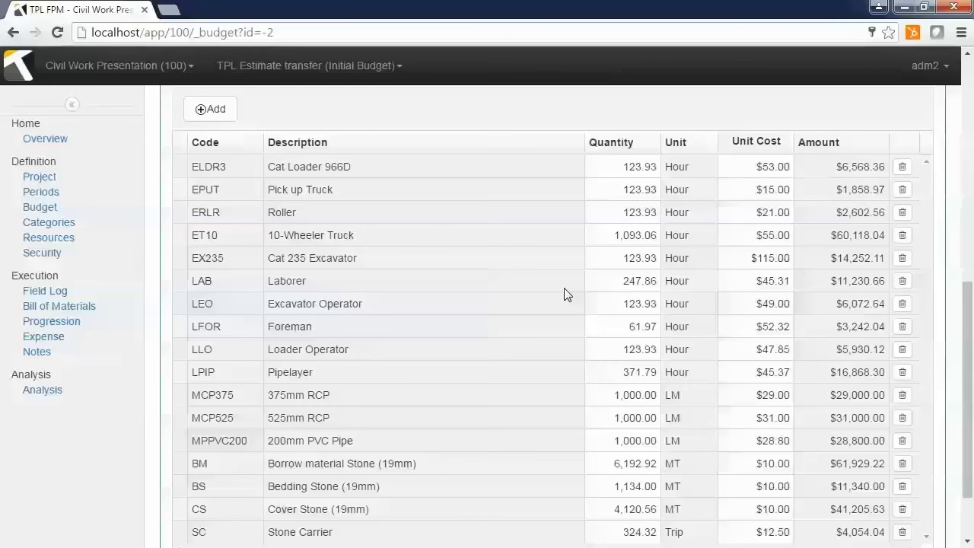
Open the 2016-06-06 field log and review its activity progress, human resource hours and equipment hours
{"action": "left_click", "coordinate": [46, 297]}
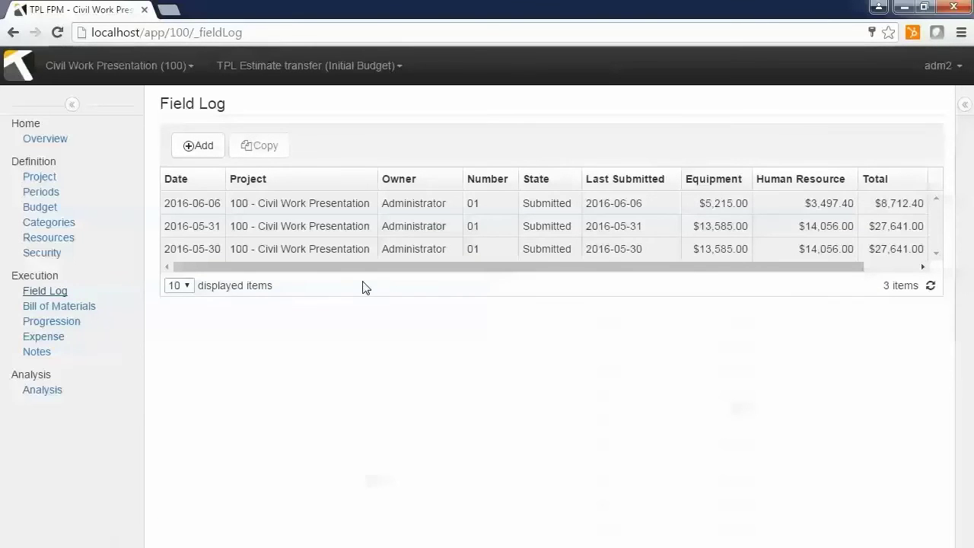
{"action": "double_click", "coordinate": [362, 204]}
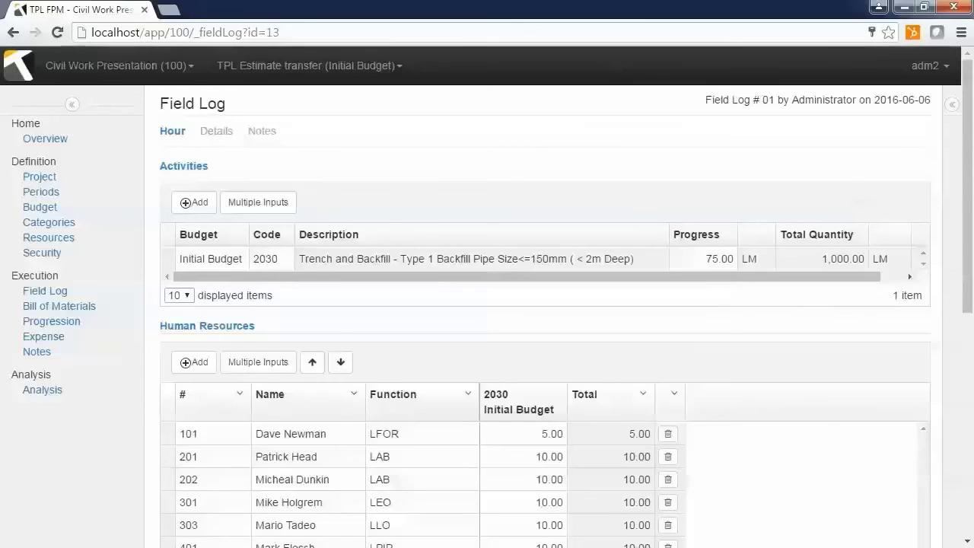
{"action": "left_click_drag", "start_coordinate": [970, 243], "coordinate": [970, 340]}
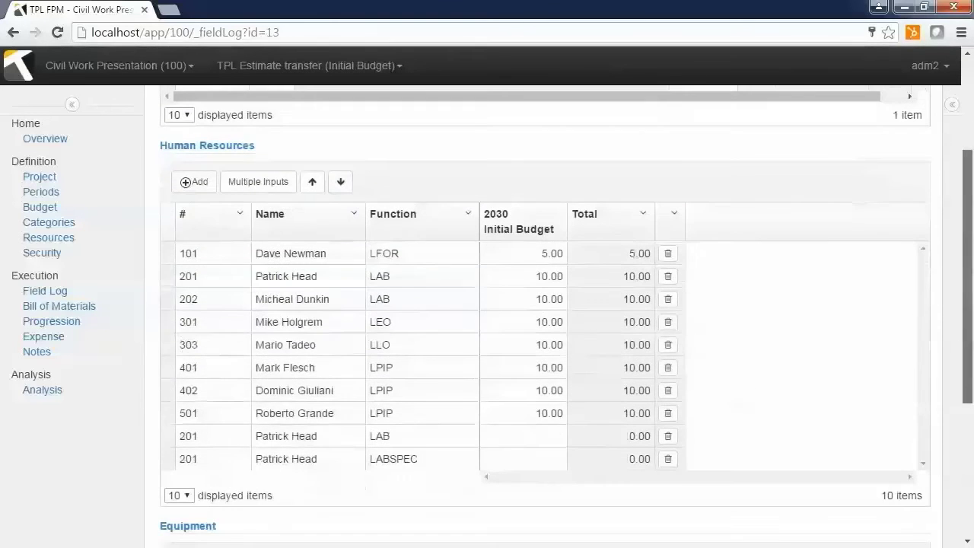
{"action": "left_click", "coordinate": [293, 368]}
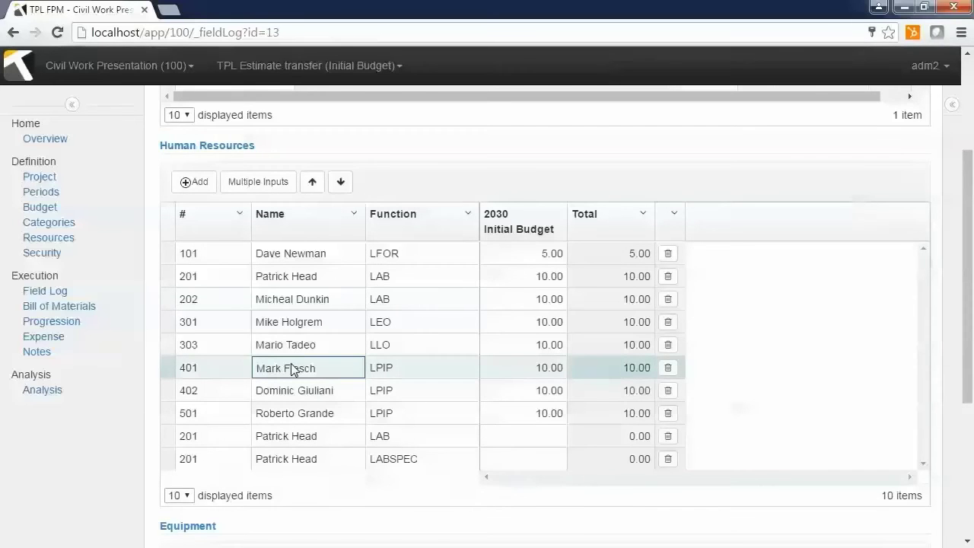
{"action": "left_click_drag", "start_coordinate": [966, 423], "coordinate": [960, 520]}
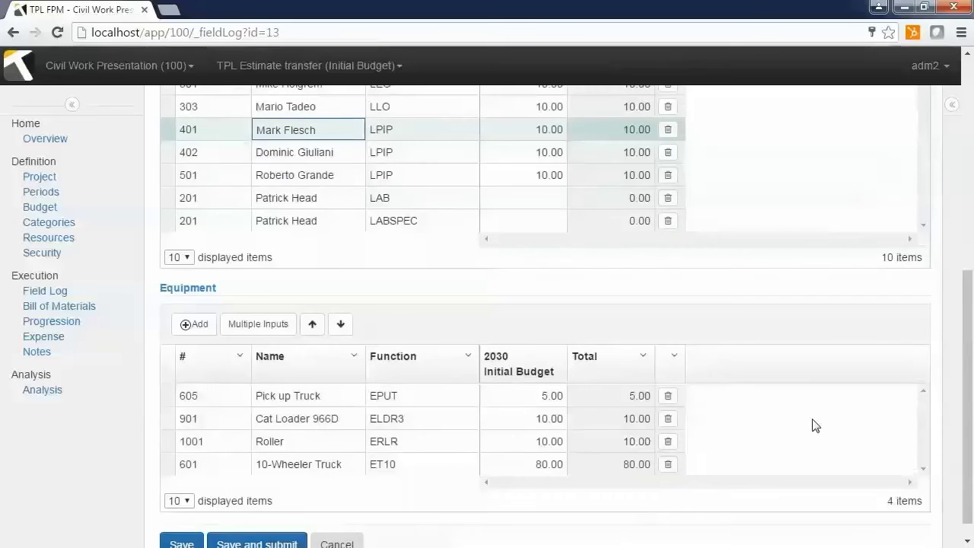
{"action": "left_click", "coordinate": [277, 471]}
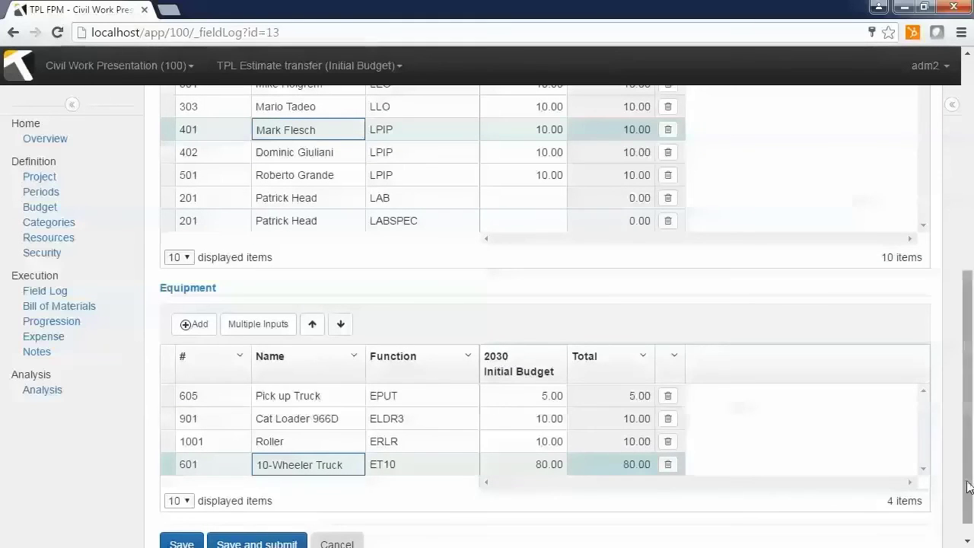
{"action": "scroll", "coordinate": [544, 317], "scroll_direction": "up", "scroll_amount": 2}
{"action": "scroll", "coordinate": [544, 317], "scroll_direction": "up", "scroll_amount": 2}
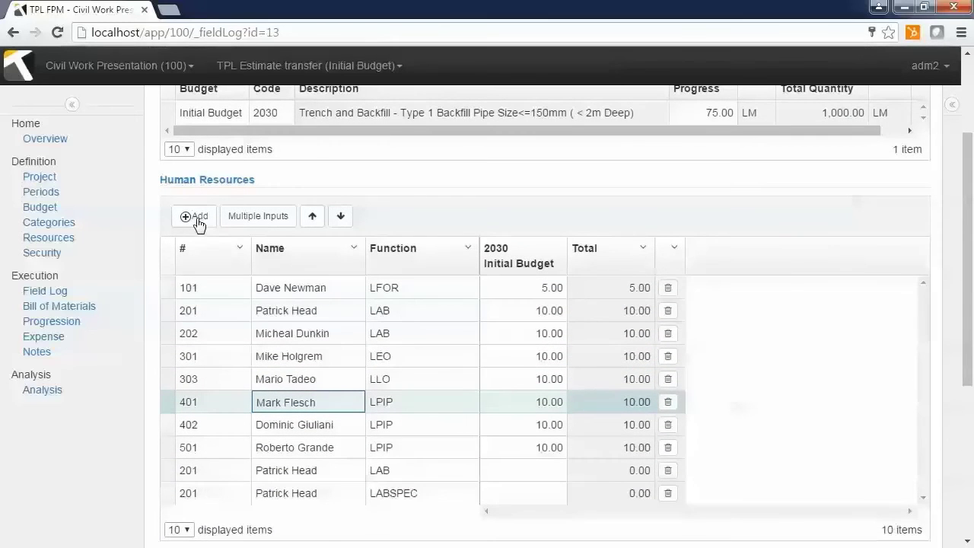
Add the worker with the LBD-Blaster & Driller function to the field log's human resources, and save and submit the log
{"action": "left_click", "coordinate": [259, 217]}
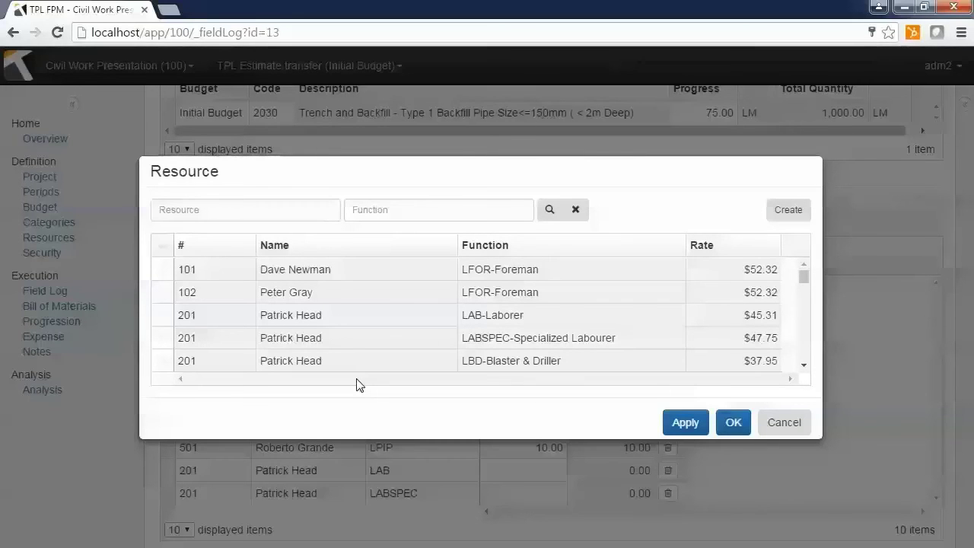
{"action": "left_click", "coordinate": [256, 210]}
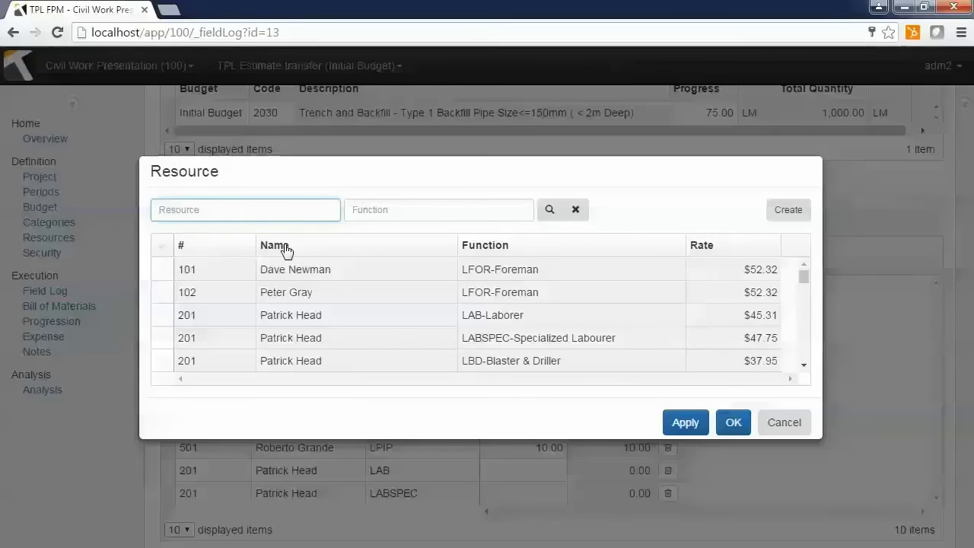
{"action": "left_click", "coordinate": [394, 211]}
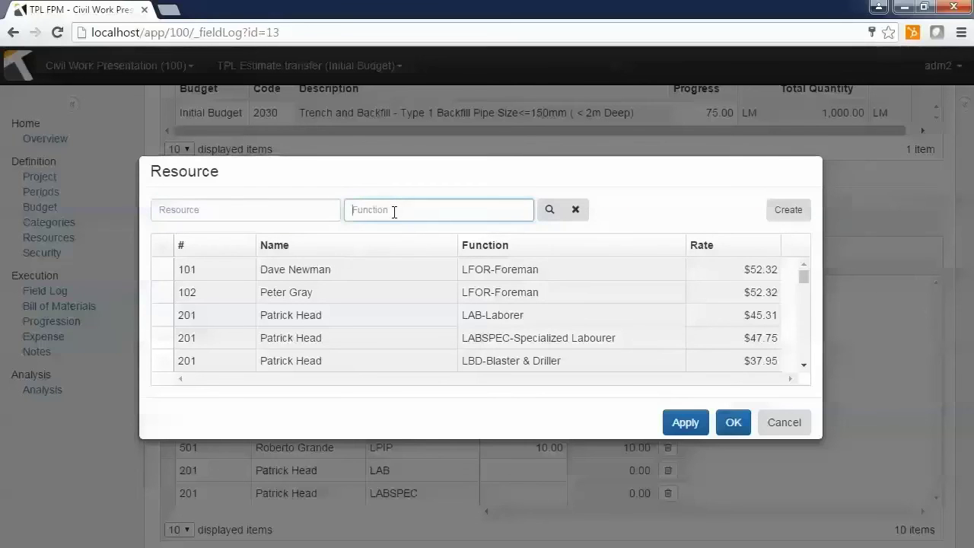
{"action": "left_click", "coordinate": [350, 358]}
{"action": "left_click", "coordinate": [732, 424]}
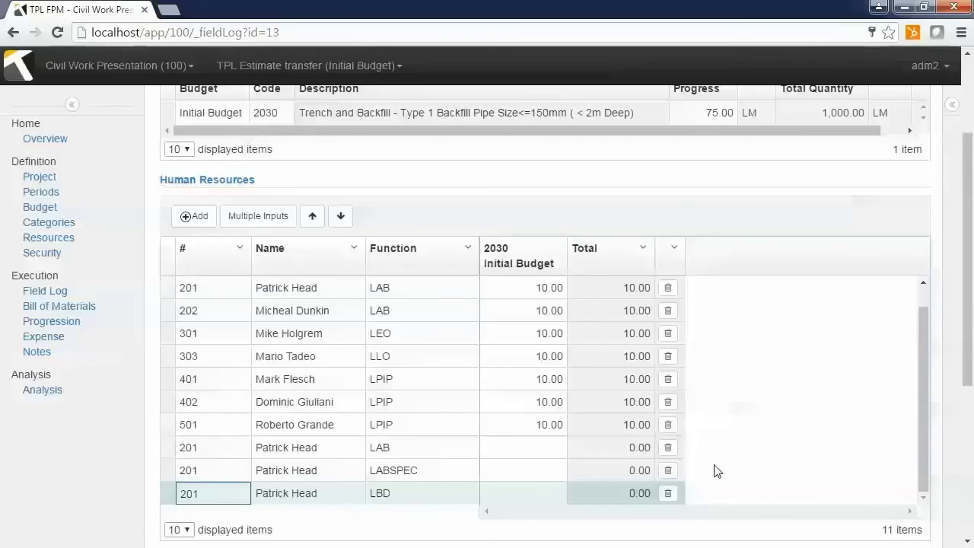
{"action": "left_click_drag", "start_coordinate": [970, 364], "coordinate": [970, 541]}
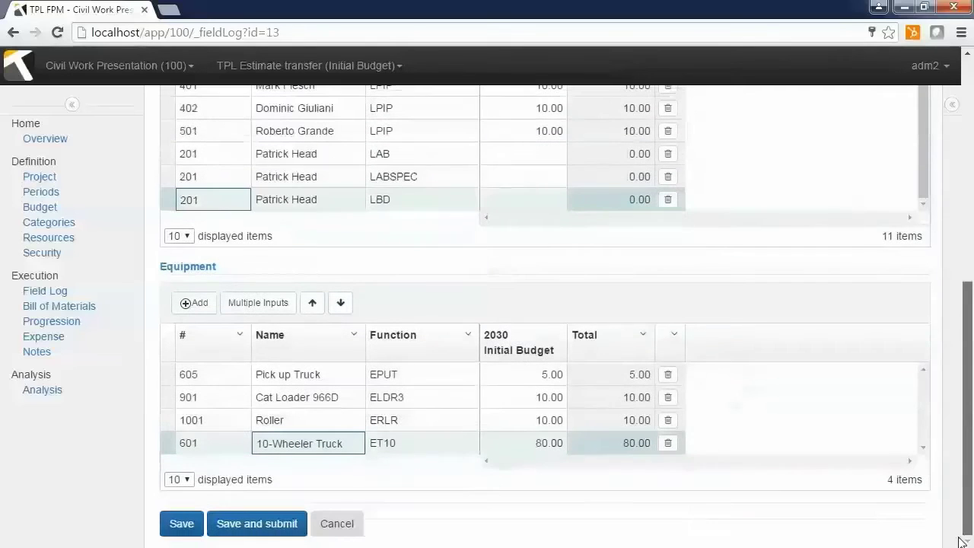
{"action": "left_click", "coordinate": [237, 525]}
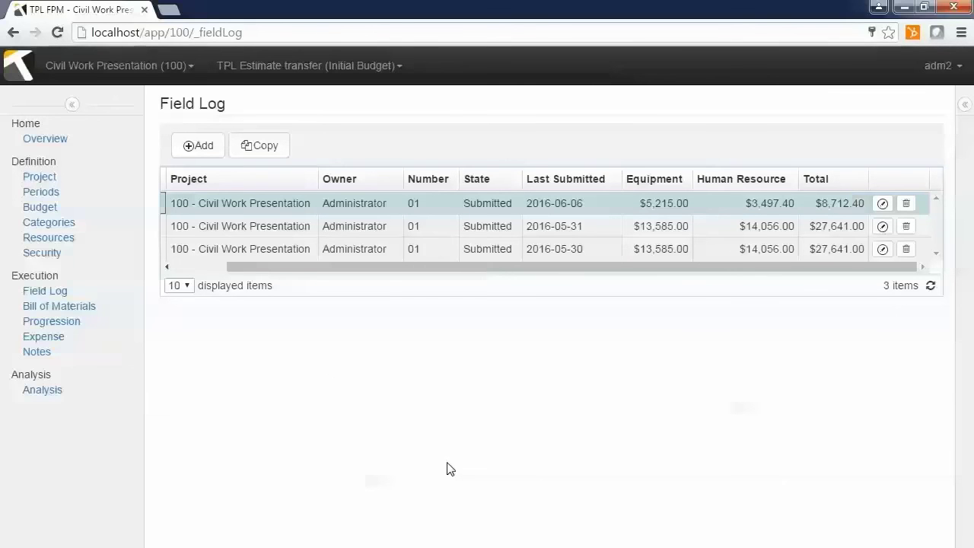
Review the expenses of activity 2030 Trench and Backfill down to the material quantities, including Borrow material Stone (19mm)
{"action": "left_click", "coordinate": [54, 343]}
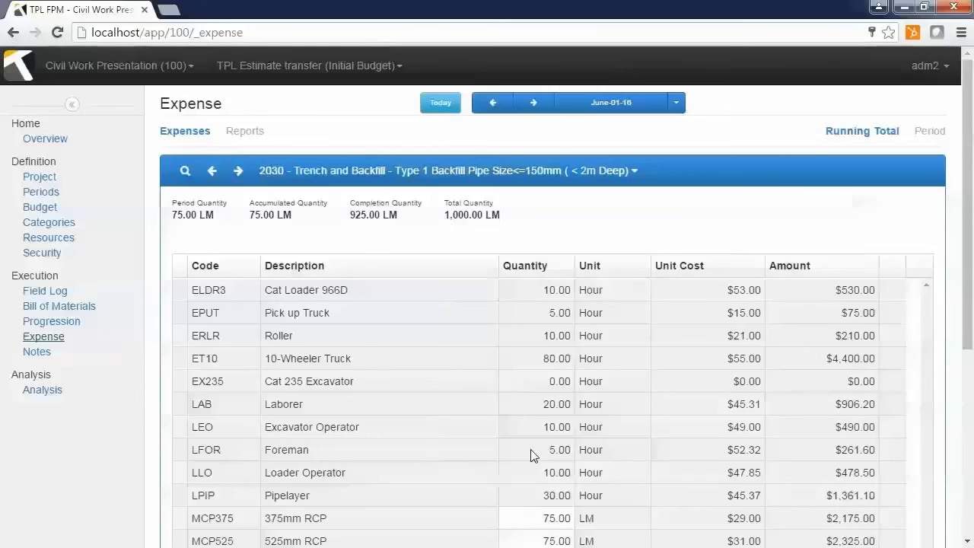
{"action": "left_click_drag", "start_coordinate": [968, 306], "coordinate": [972, 411]}
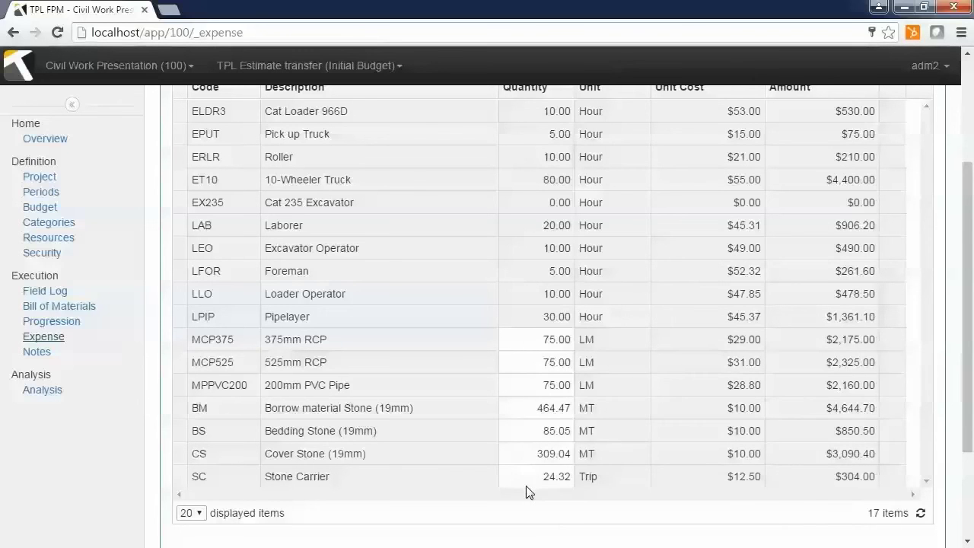
{"action": "left_click", "coordinate": [529, 411]}
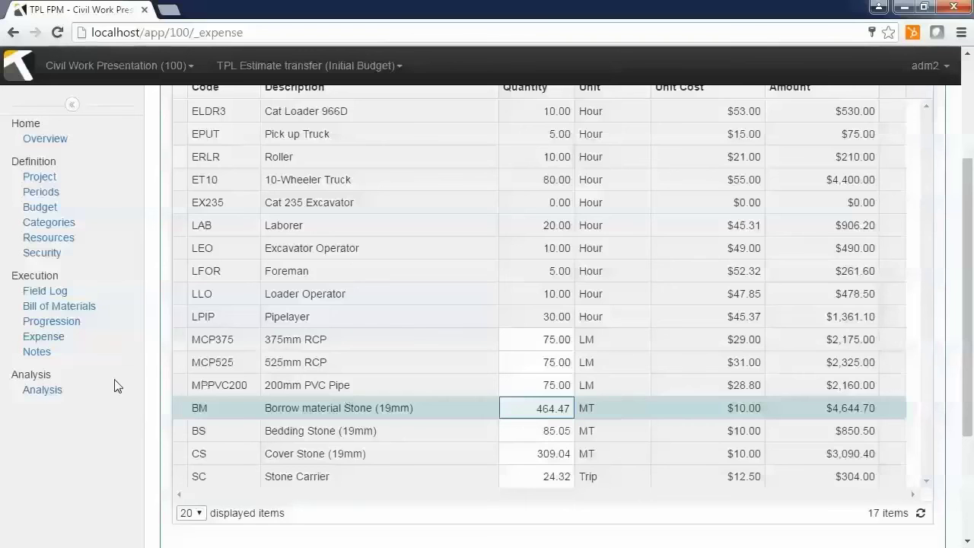
Open the project analysis and show the cost figures for activity 1031 Common Excavation to Location
{"action": "left_click", "coordinate": [34, 396]}
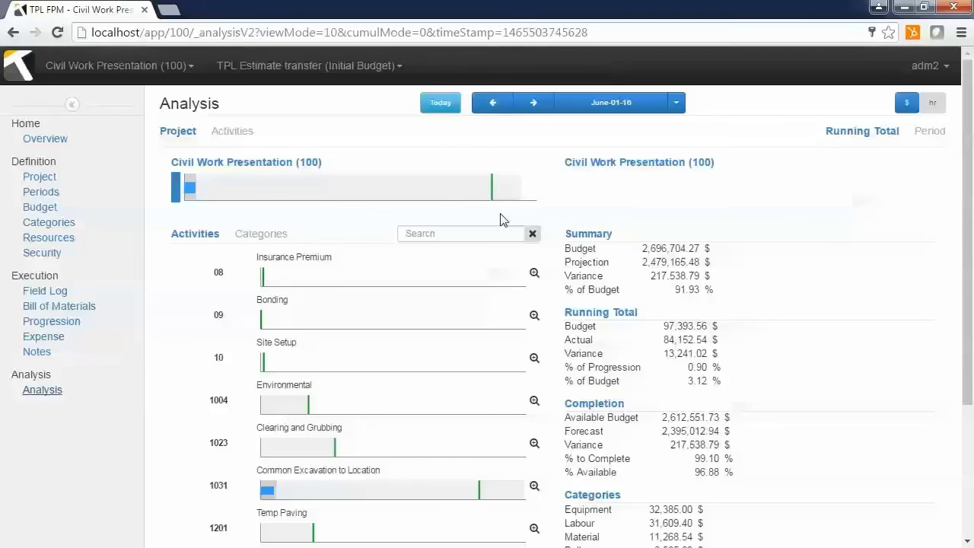
{"action": "left_click_drag", "start_coordinate": [966, 220], "coordinate": [966, 304]}
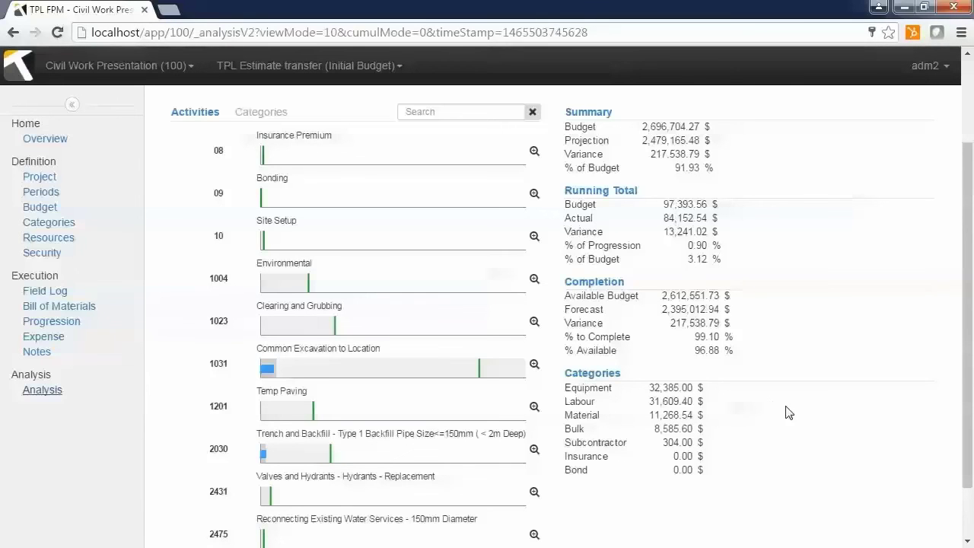
{"action": "left_click", "coordinate": [216, 365]}
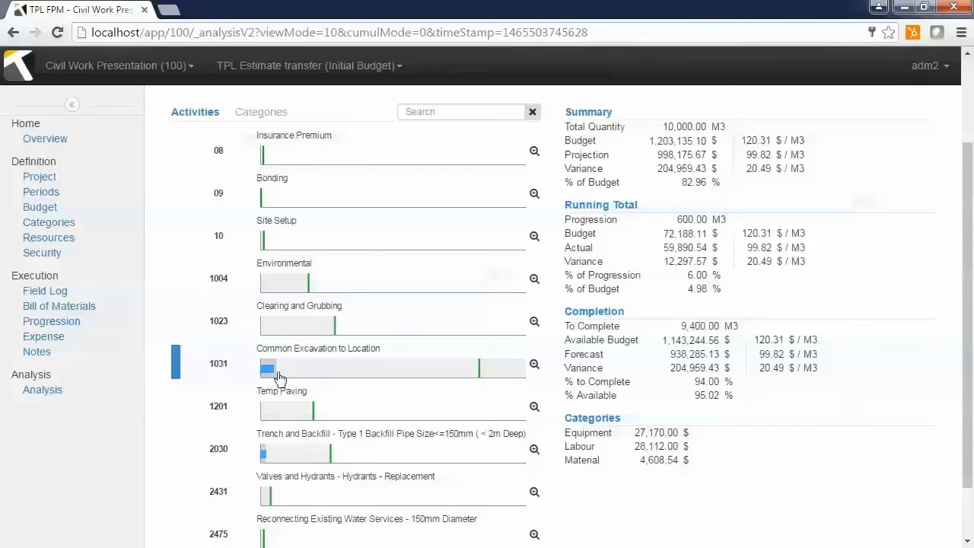
Drill down into the functions of activity 1031 and examine the figures for the D-8 Dozer (EDD8)
{"action": "left_click", "coordinate": [214, 373]}
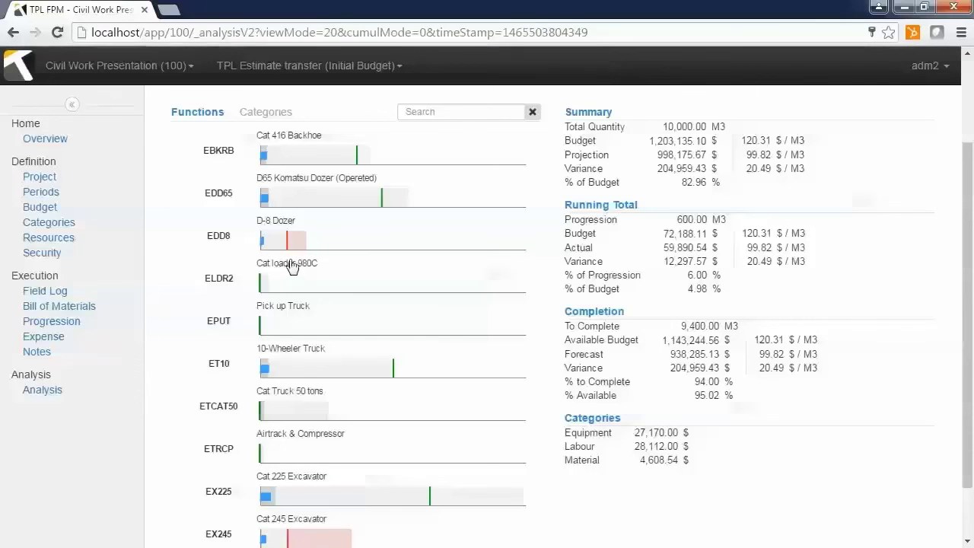
{"action": "left_click", "coordinate": [218, 237]}
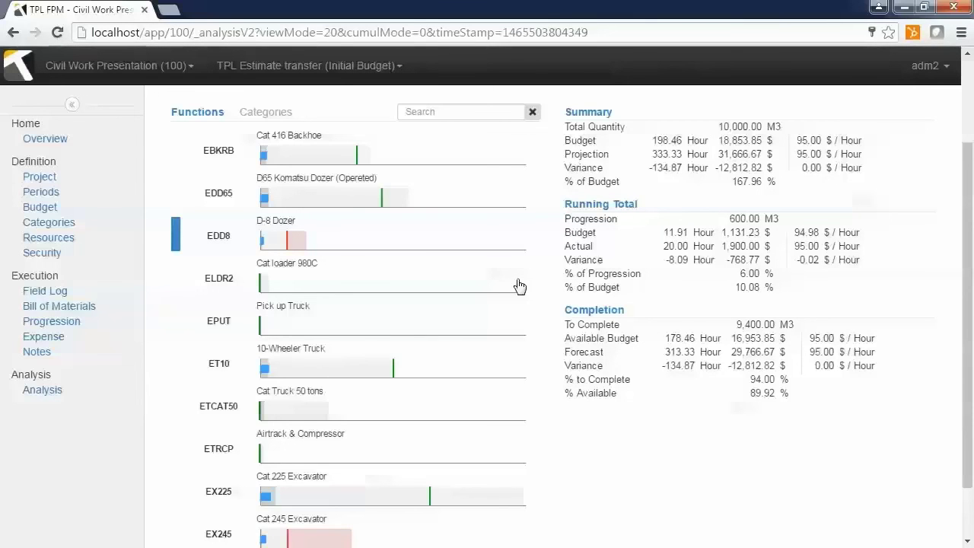
{"action": "scroll", "coordinate": [518, 286], "scroll_direction": "up", "scroll_amount": 3}
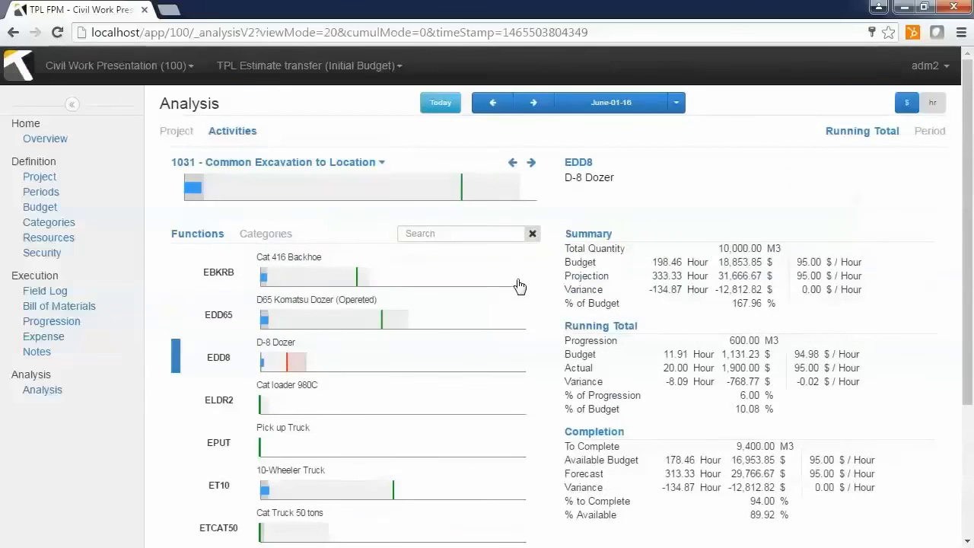